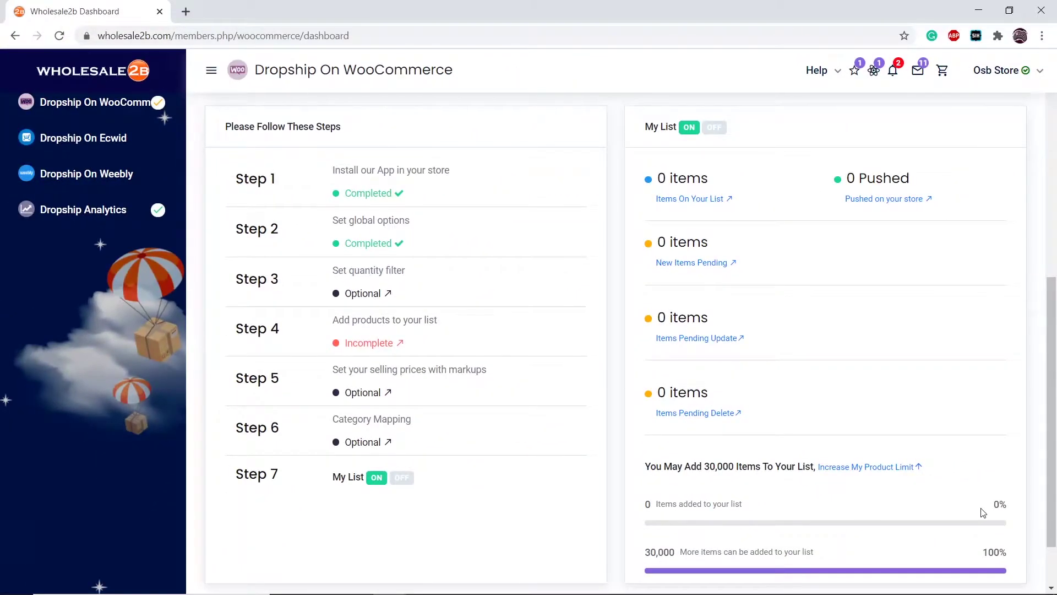
pyautogui.click(392, 195)
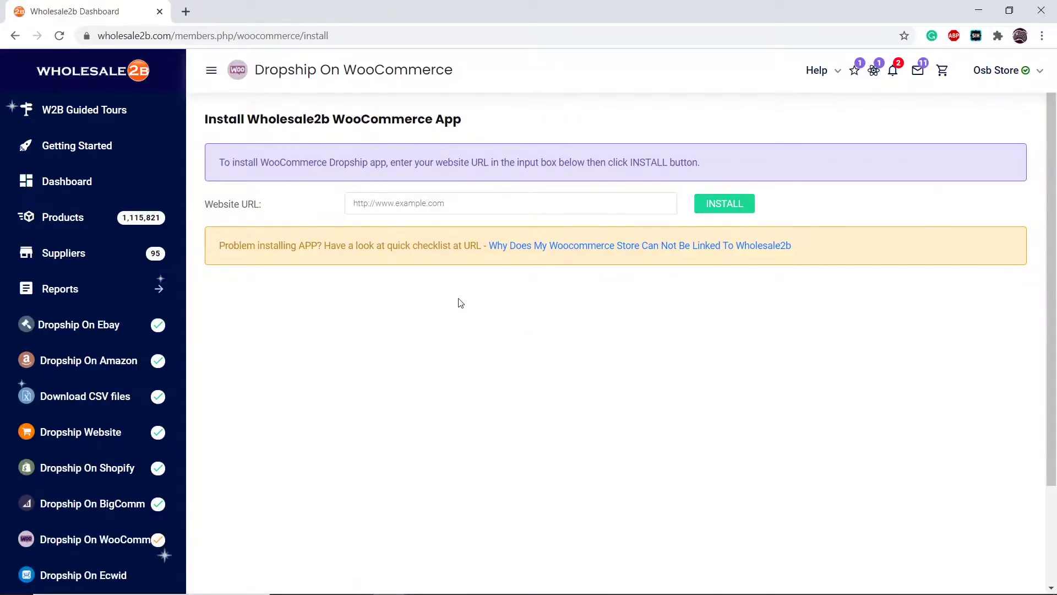
pyautogui.click(426, 208)
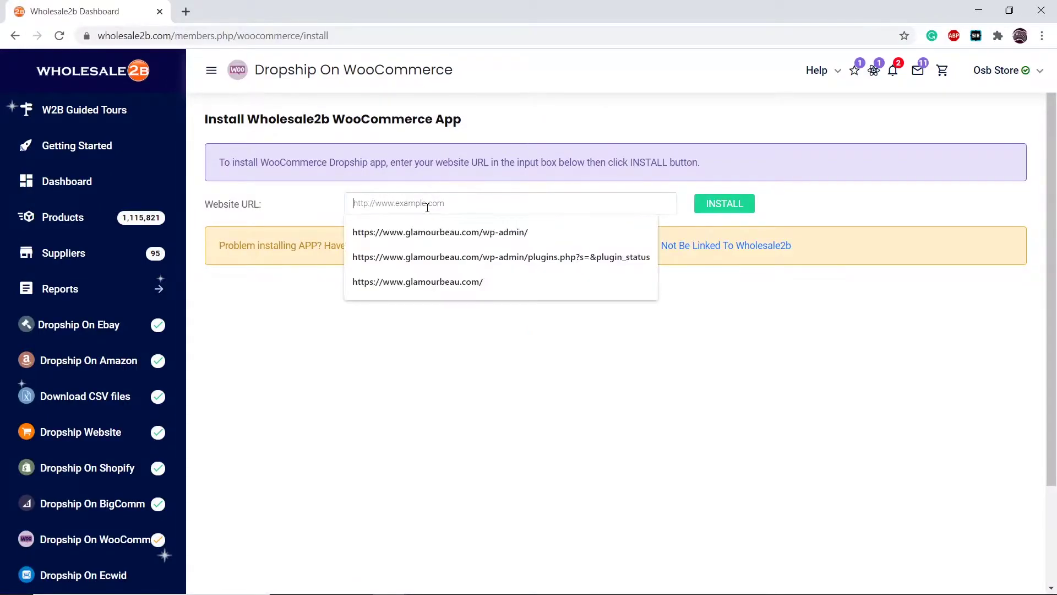
pyautogui.write('https://www.glamourbeau.com/')
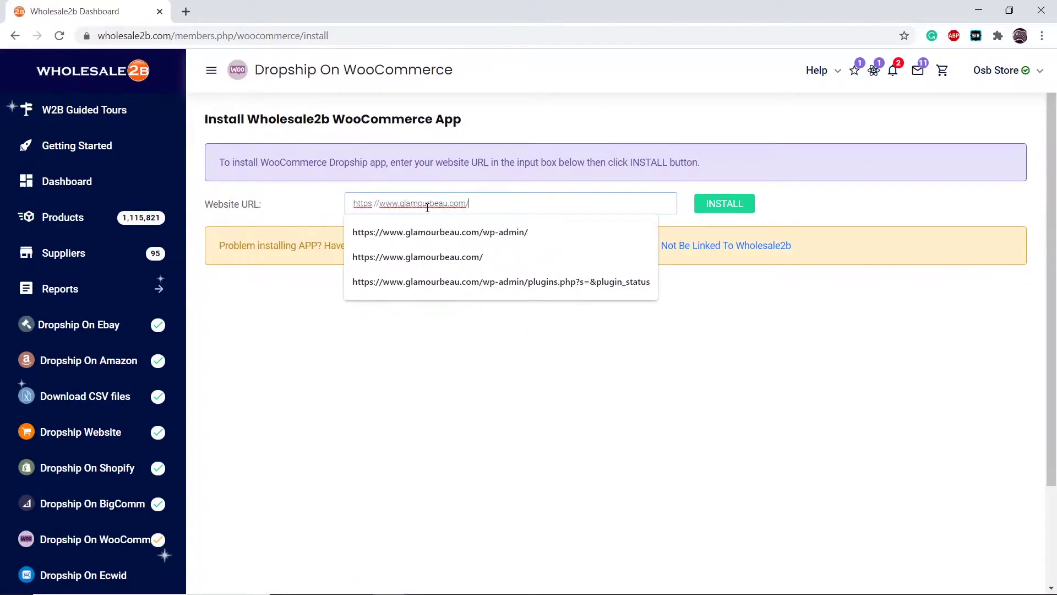
pyautogui.click(719, 206)
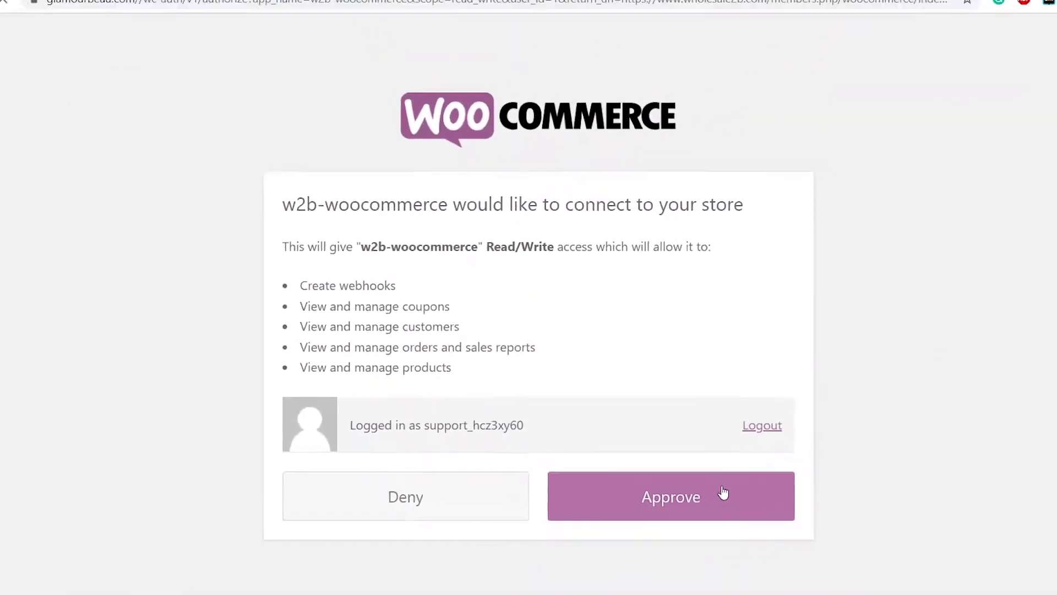
# - Approve the w2b-woocommerce read/write access request on the WooCommerce authorization page
pyautogui.click(690, 469)
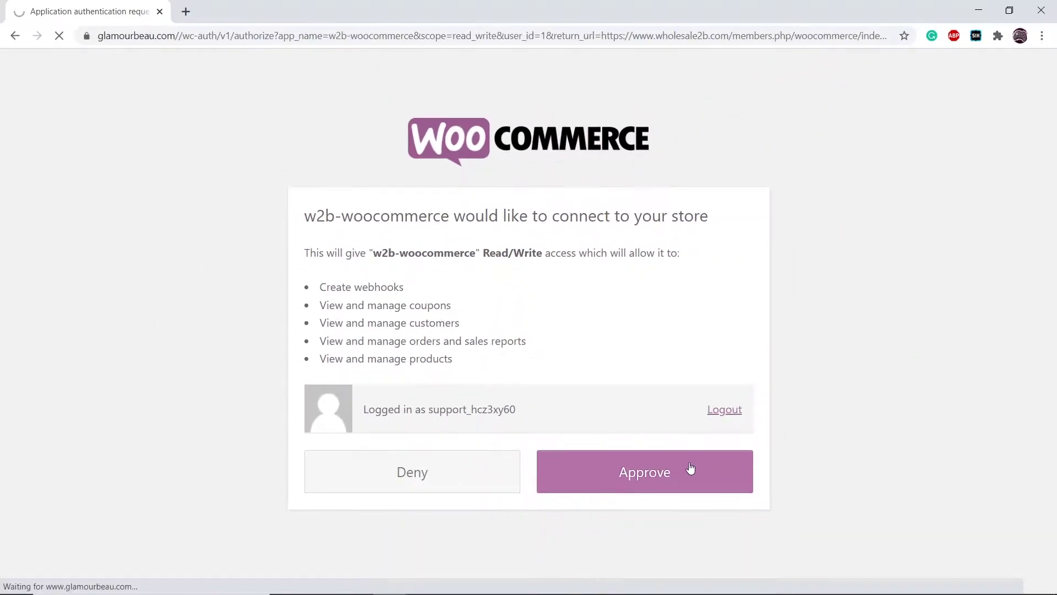